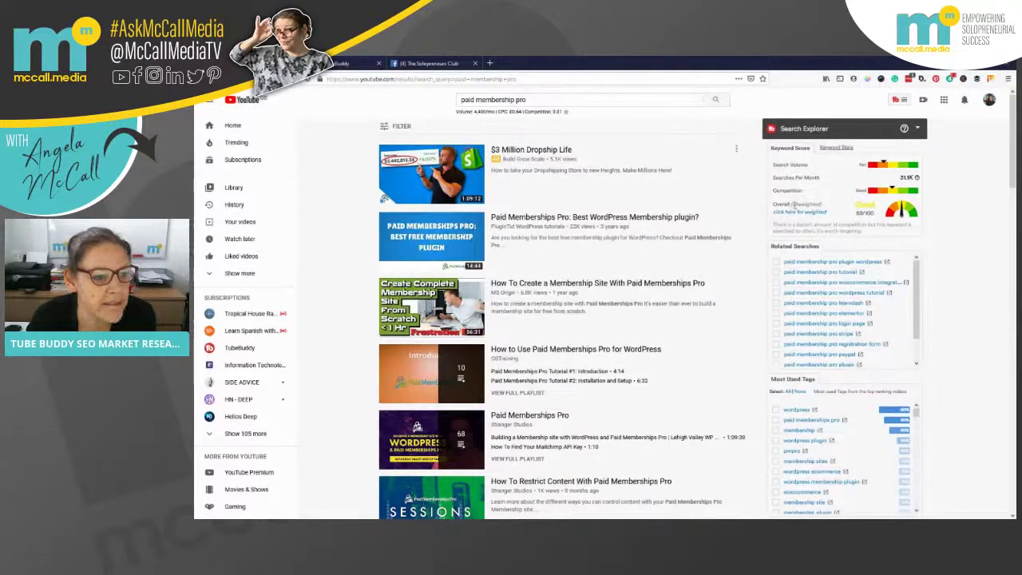
# - Open the weighted keyword analysis for "paid membership pro" and compare its unweighted and weighted overall scores
pyautogui.click(808, 213)
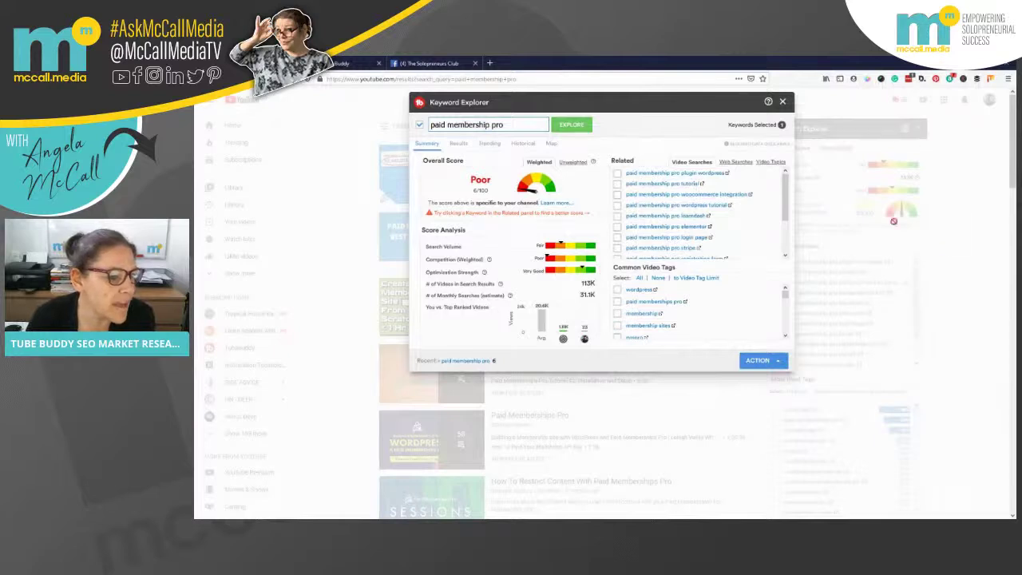
pyautogui.click(568, 164)
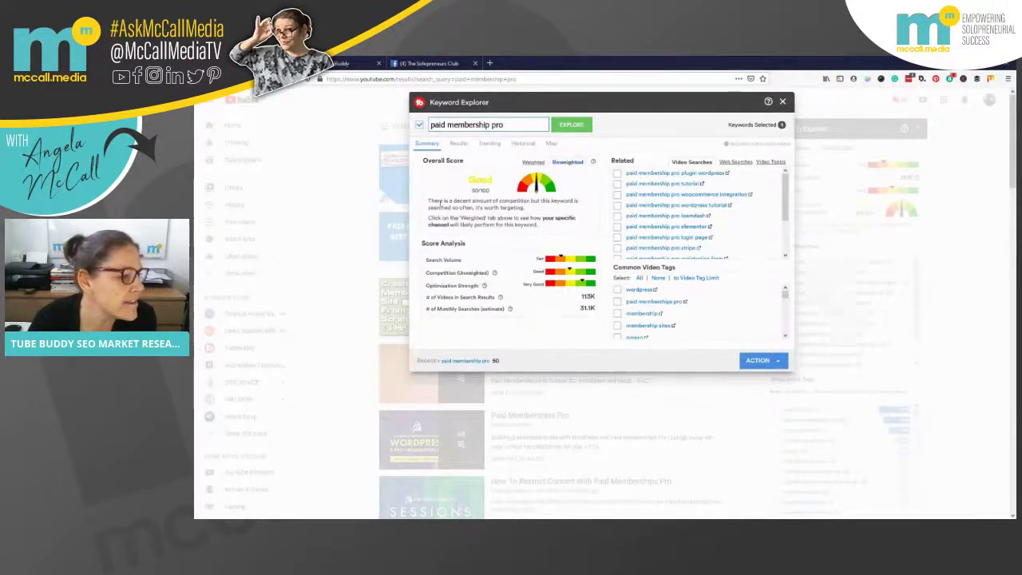
pyautogui.moveTo(429, 201); pyautogui.dragTo(533, 210)
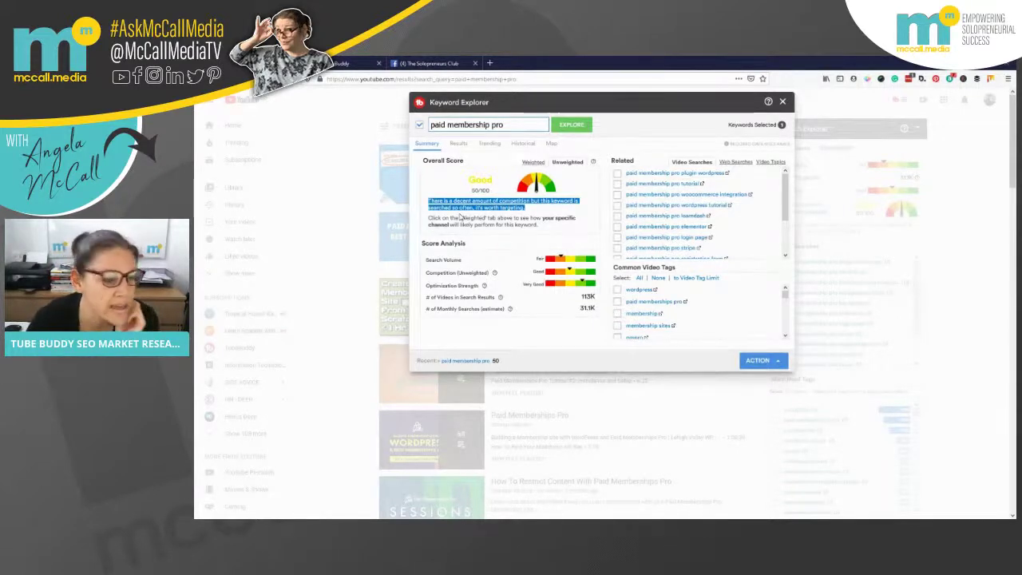
pyautogui.click(535, 162)
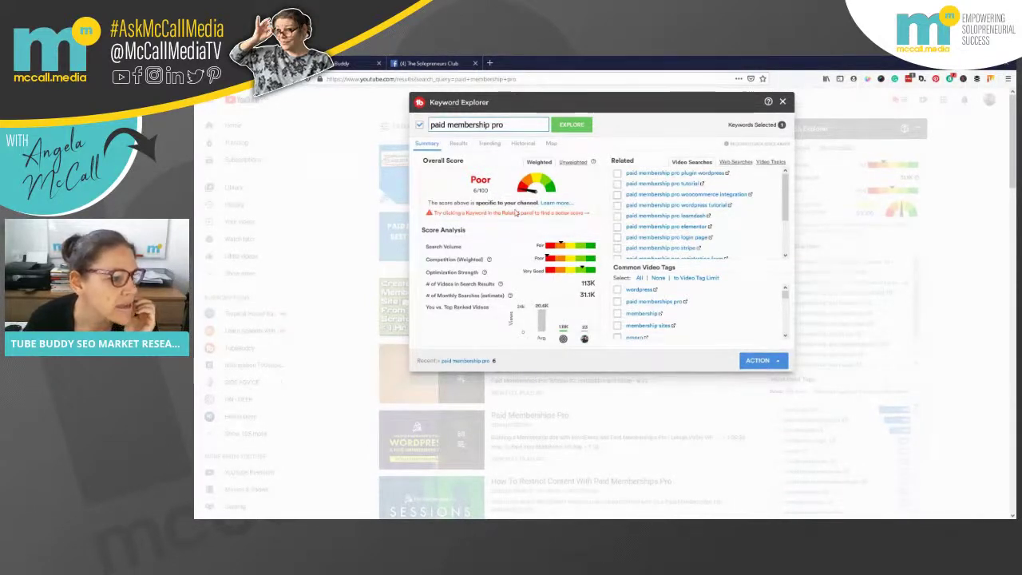
# - Examine the number of videos in search results and the estimated monthly searches for "paid membership pro"
pyautogui.moveTo(426, 285); pyautogui.dragTo(575, 286)
pyautogui.moveTo(597, 286); pyautogui.dragTo(587, 286)
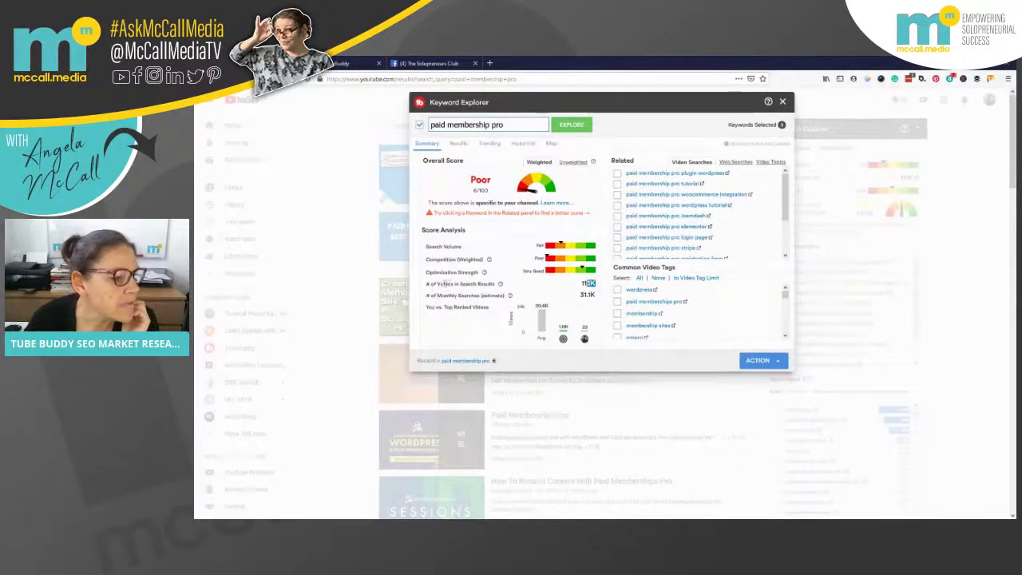
pyautogui.doubleClick(588, 282)
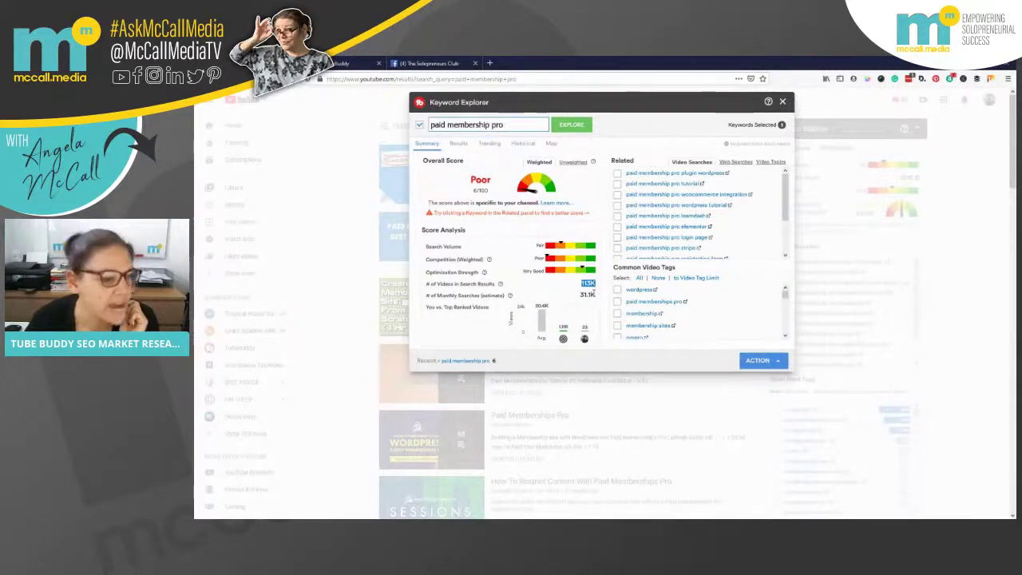
pyautogui.click(588, 290)
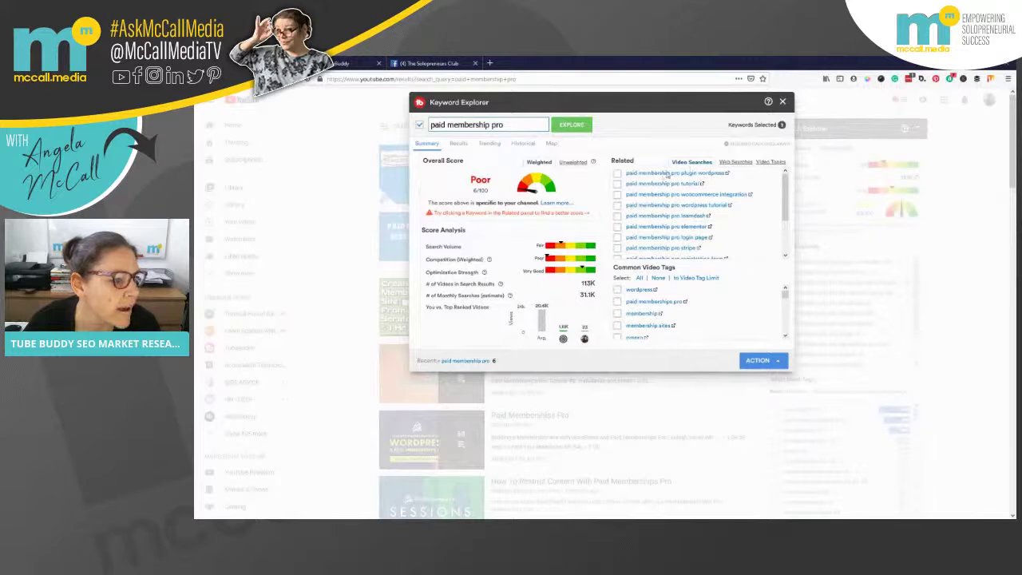
# - Explore the keyword "paid membership pro wordpress" and check its weighted score and number of videos in search results
pyautogui.write('wordpres')
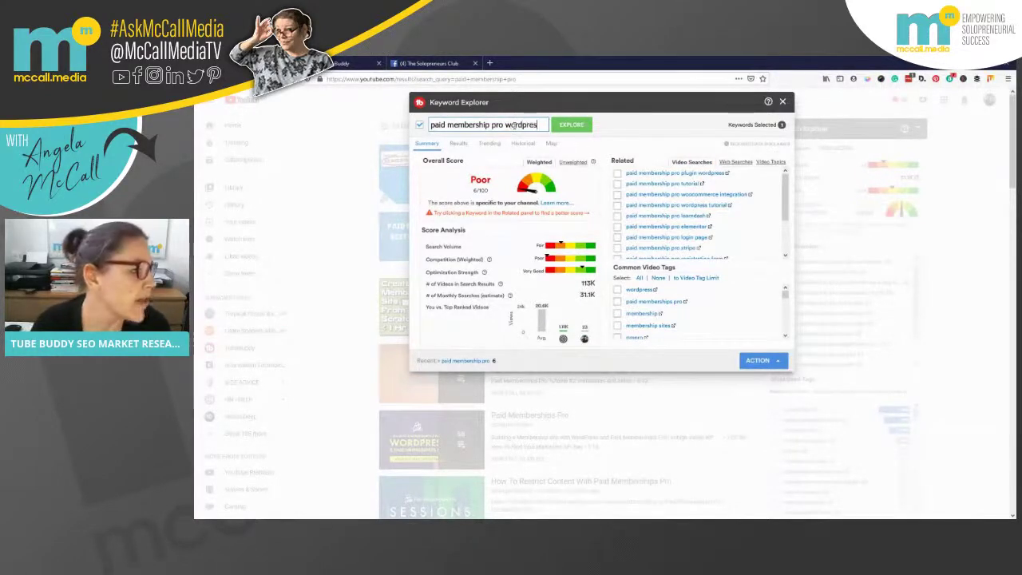
pyautogui.write('s')
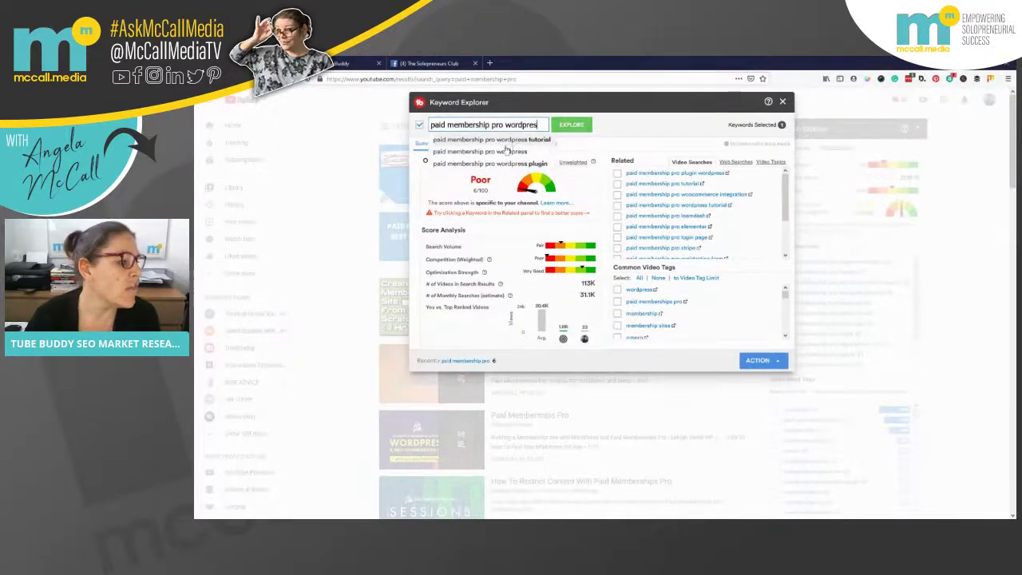
pyautogui.click(583, 124)
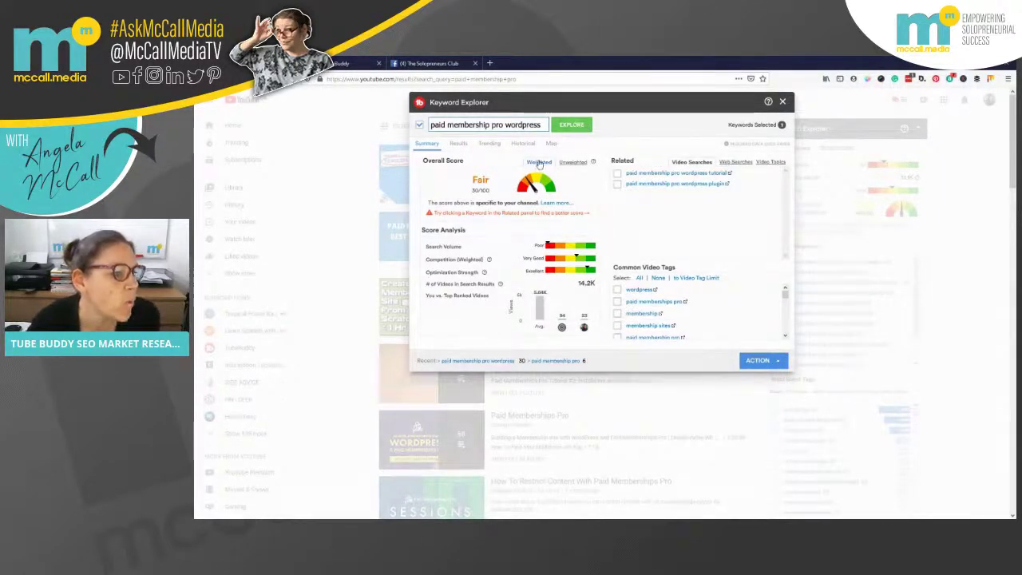
pyautogui.moveTo(472, 191); pyautogui.dragTo(493, 194)
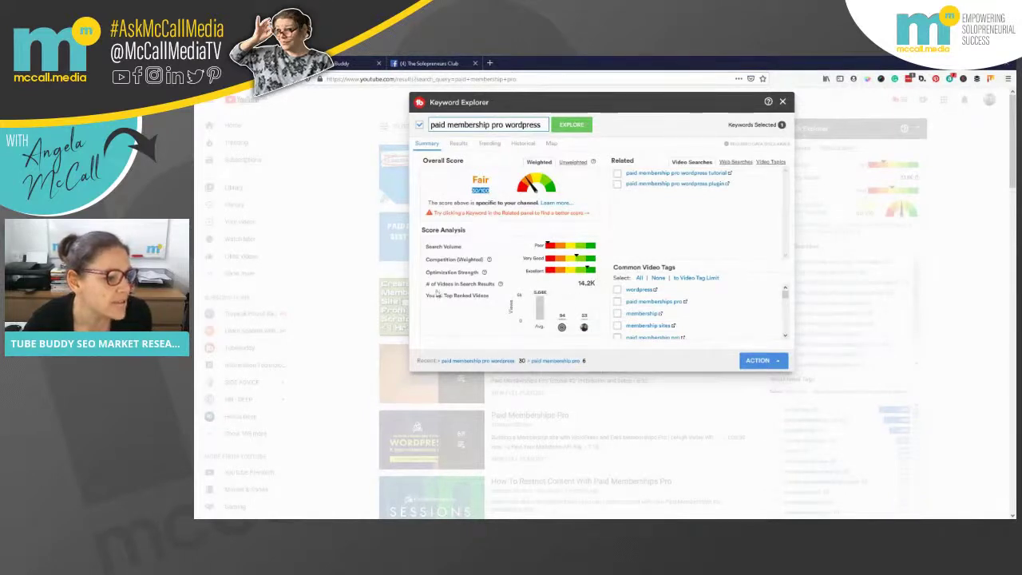
pyautogui.moveTo(577, 289)
pyautogui.mouseDown()
pyautogui.moveTo(588, 285)
pyautogui.moveTo(578, 284)
pyautogui.mouseUp()
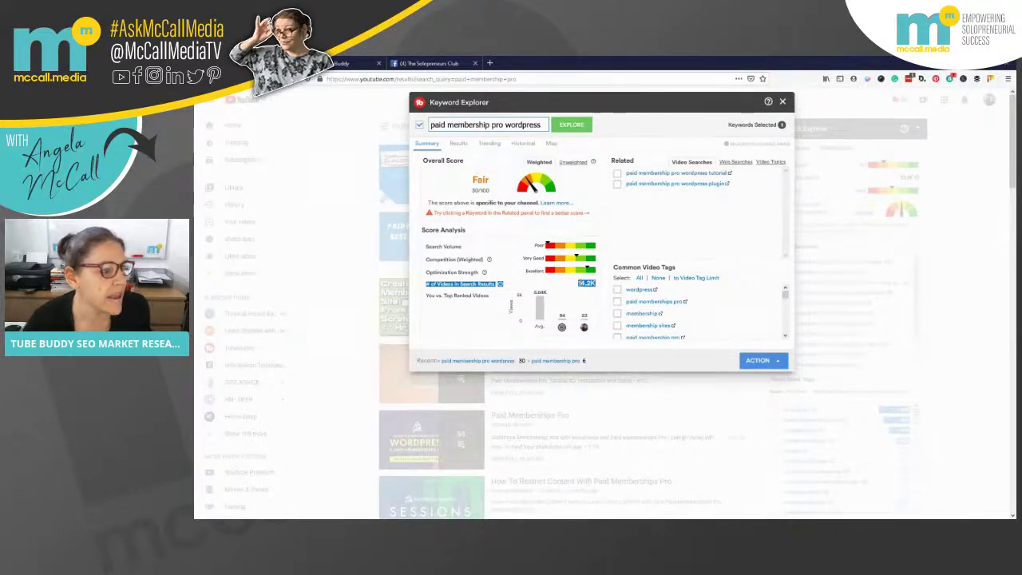
# - Replace "wordpress" with "site" in the keyword and explore "paid membership pro site"
pyautogui.moveTo(541, 124); pyautogui.dragTo(431, 125)
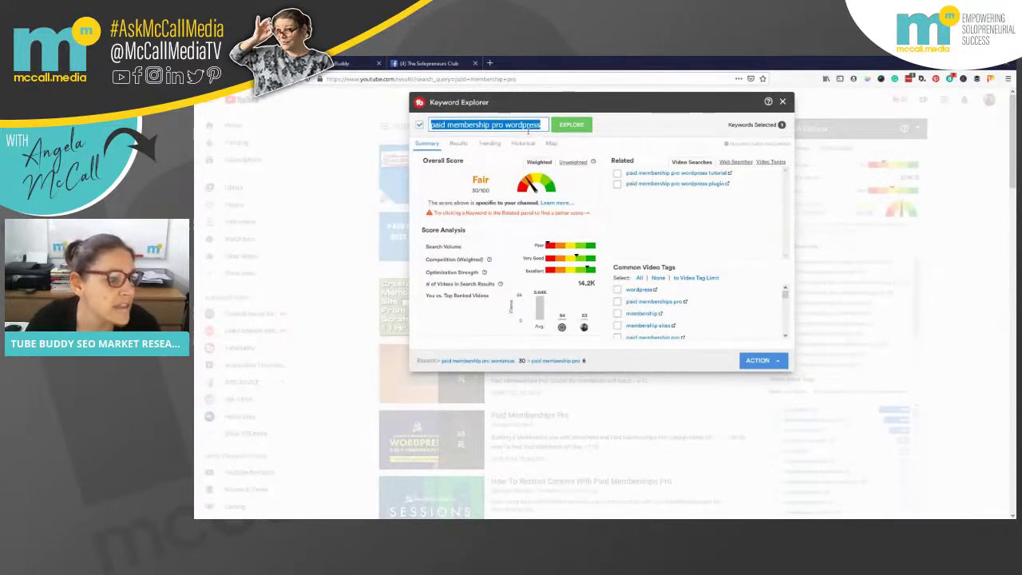
pyautogui.doubleClick(526, 126)
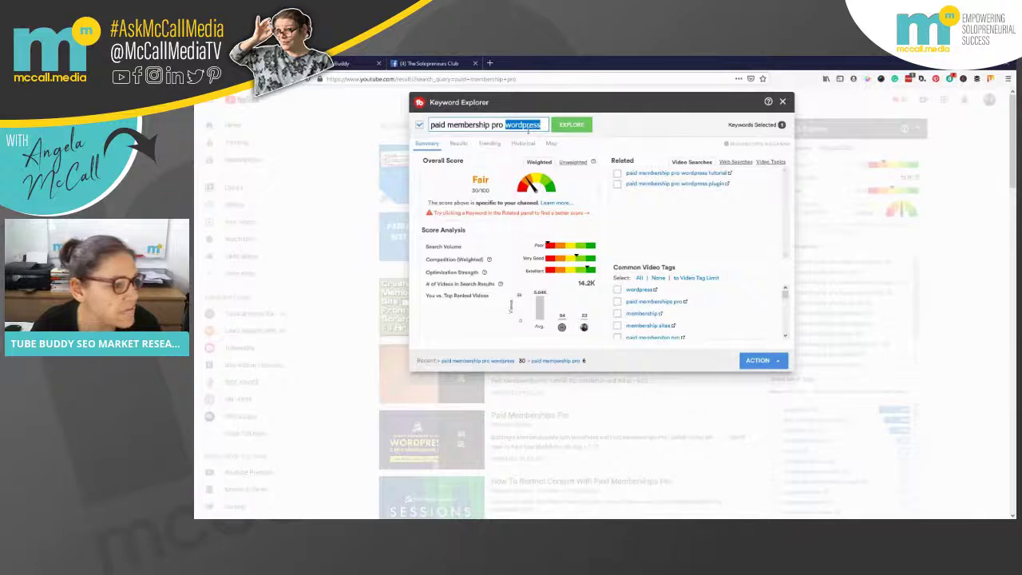
pyautogui.write('site')
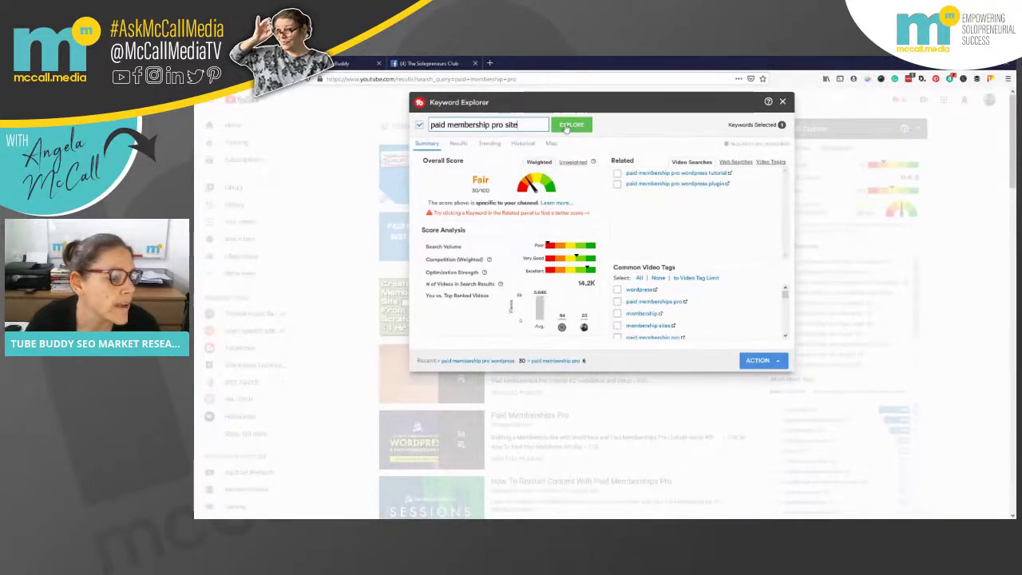
pyautogui.click(591, 123)
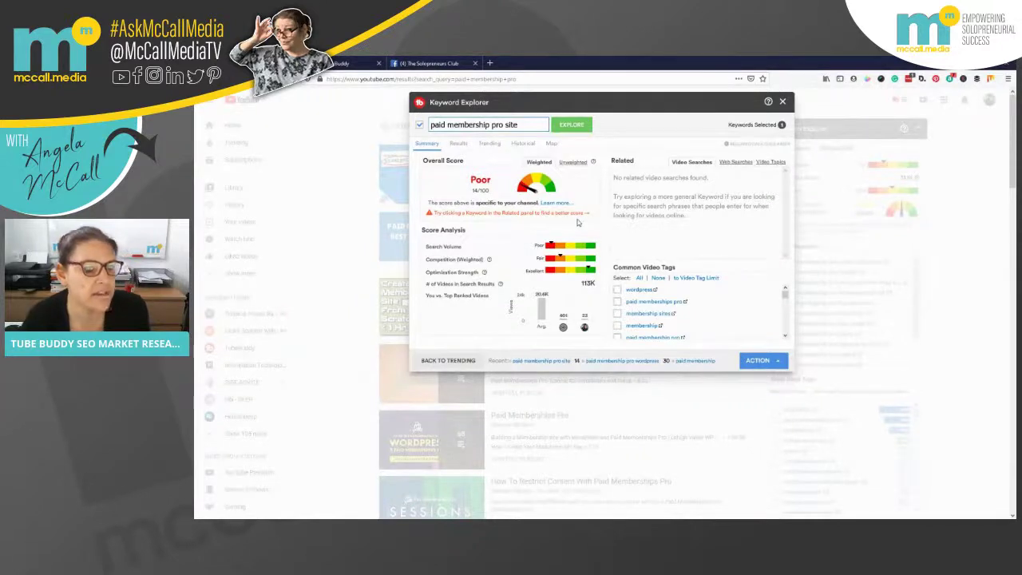
# - Examine the search results for "paid membership pro site", comparing the top-ranking channel's share with your own channel's
pyautogui.click(458, 144)
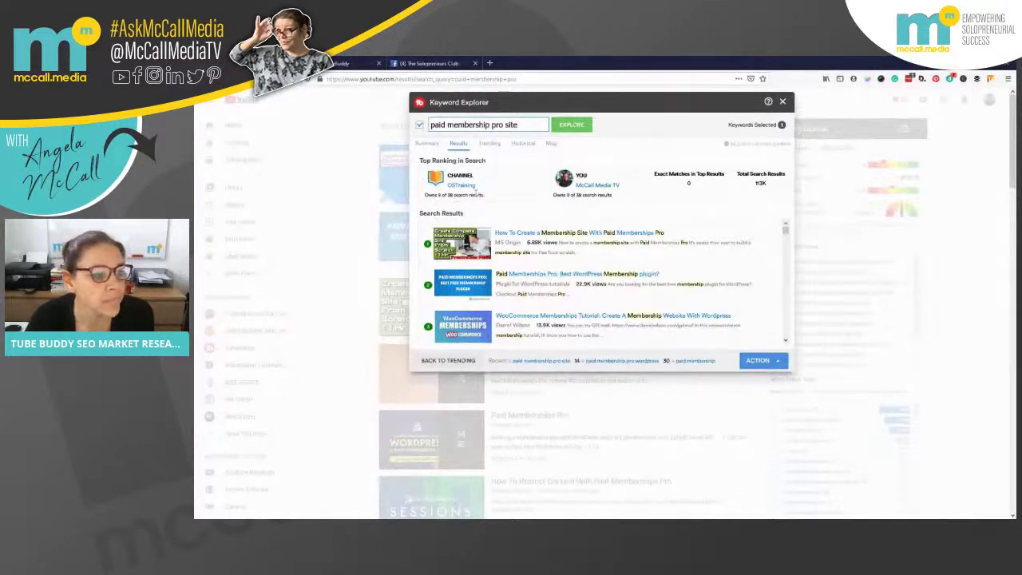
pyautogui.moveTo(519, 125); pyautogui.dragTo(421, 126)
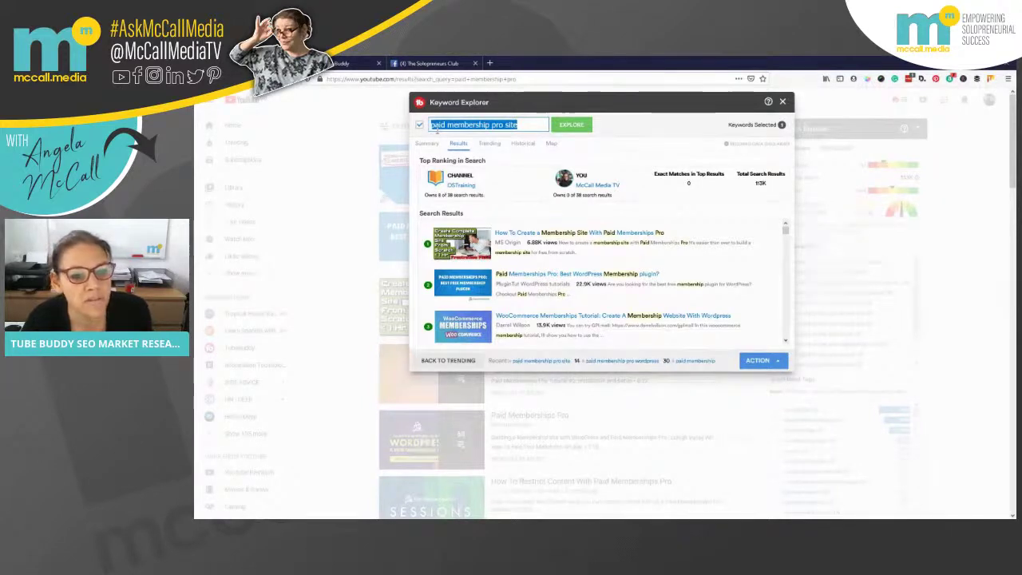
pyautogui.click(440, 197)
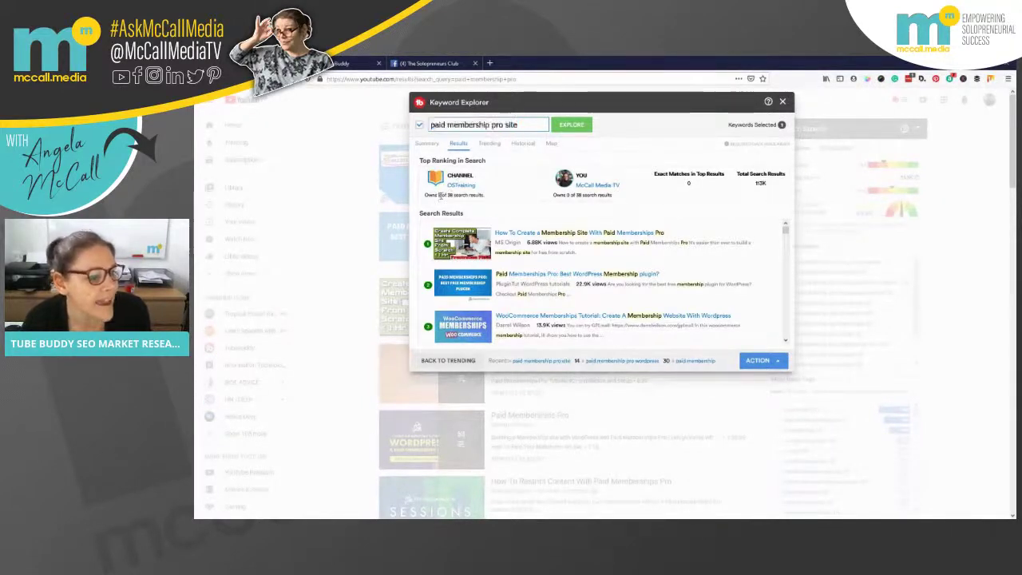
pyautogui.click(505, 123)
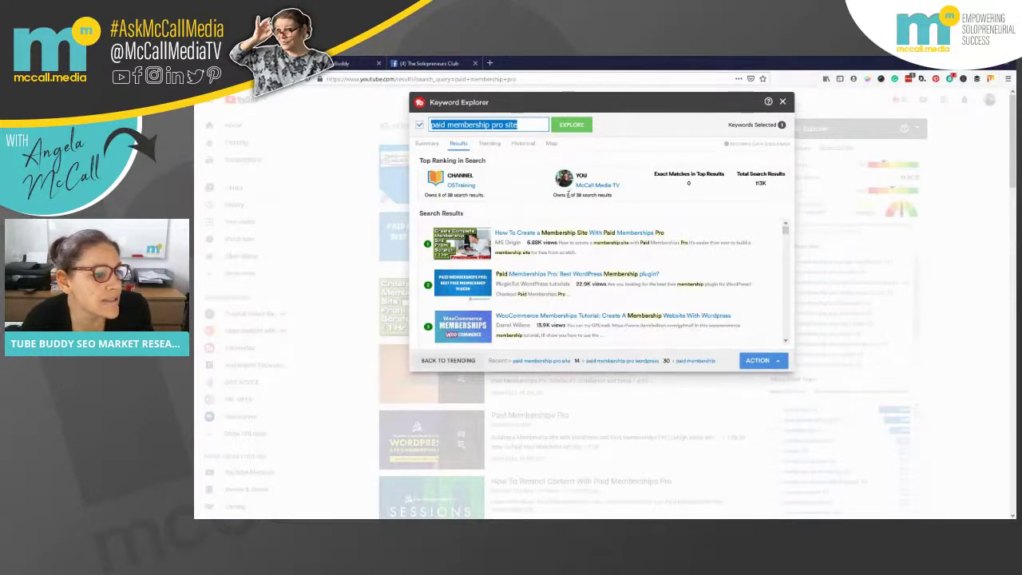
pyautogui.moveTo(566, 194); pyautogui.dragTo(575, 194)
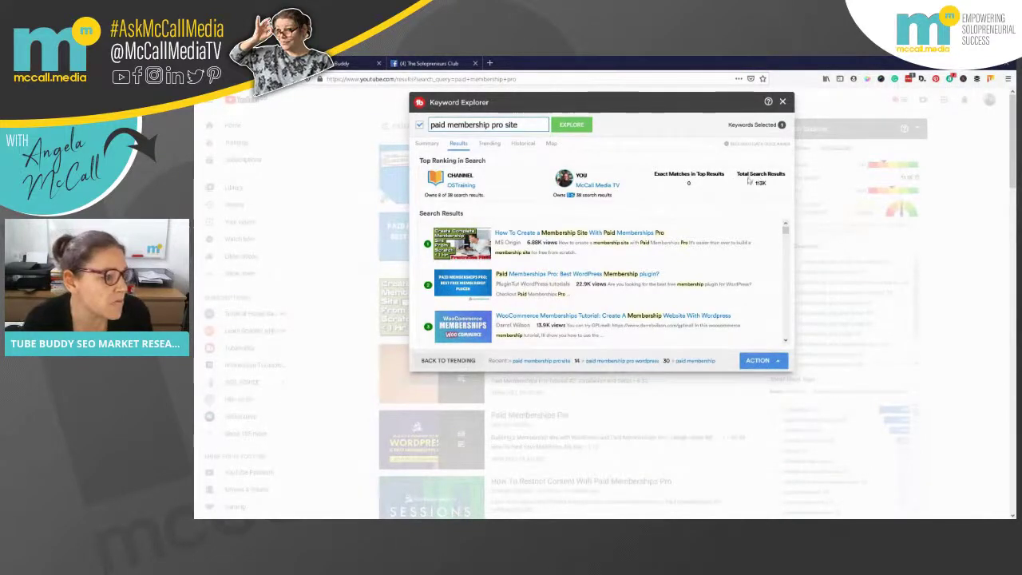
# - Check the trending queries and historical interest for "paid membership pro site", and return to its score summary
pyautogui.click(489, 144)
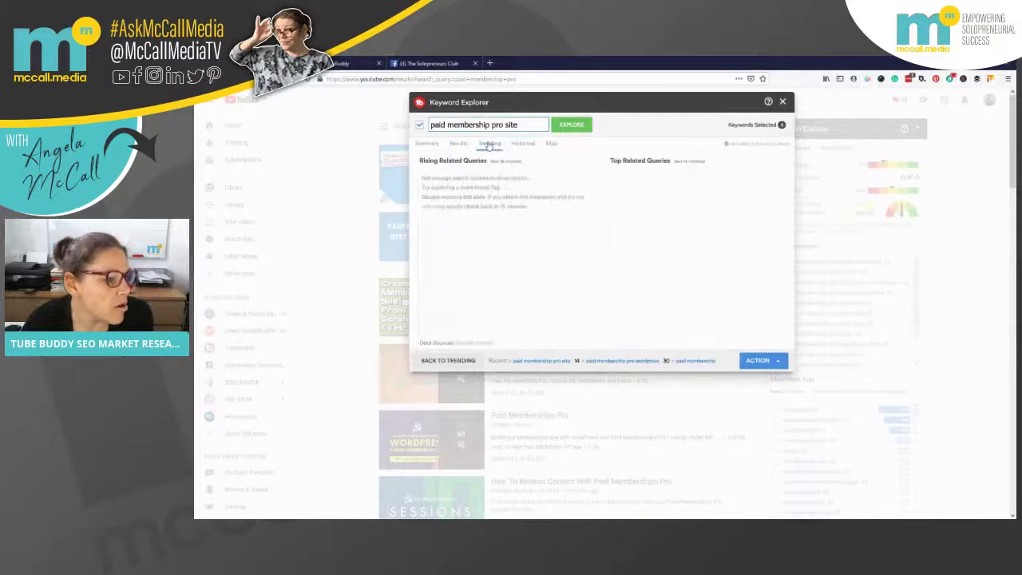
pyautogui.click(523, 144)
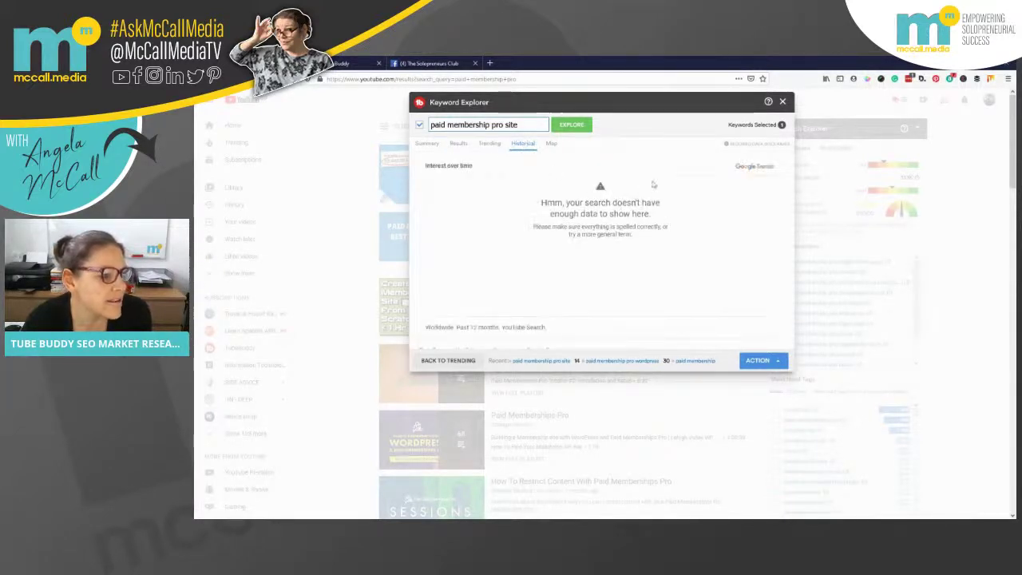
pyautogui.click(425, 144)
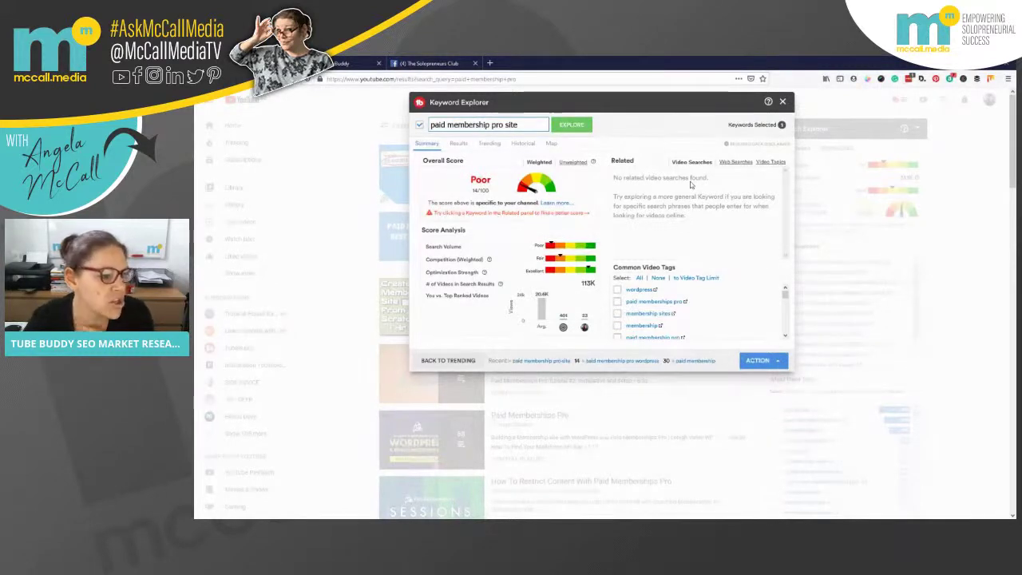
# - Remove "site" from the keyword and explore the suggested phrase "paid membership pro login page"
pyautogui.doubleClick(515, 125)
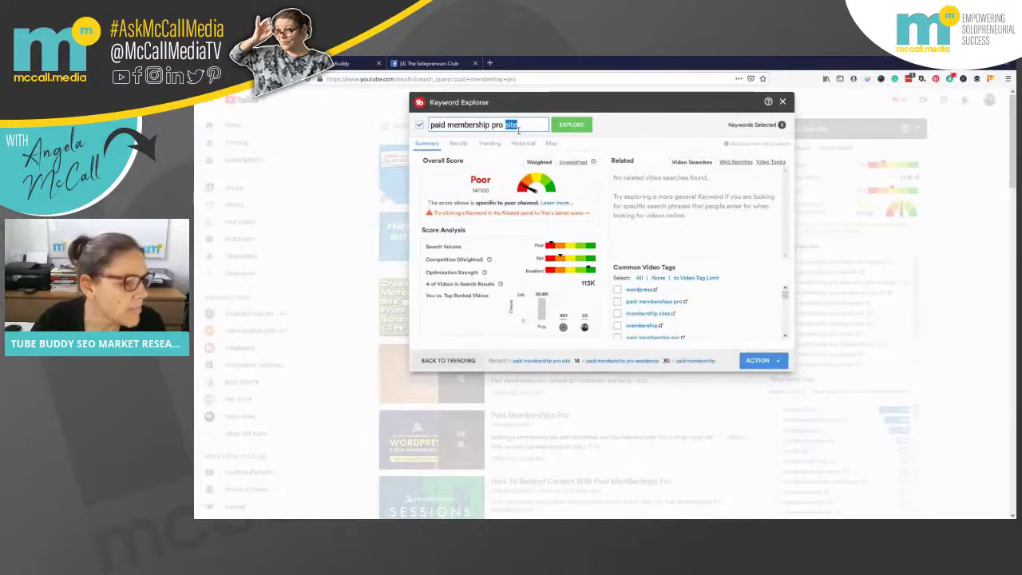
pyautogui.press('BackSpace')
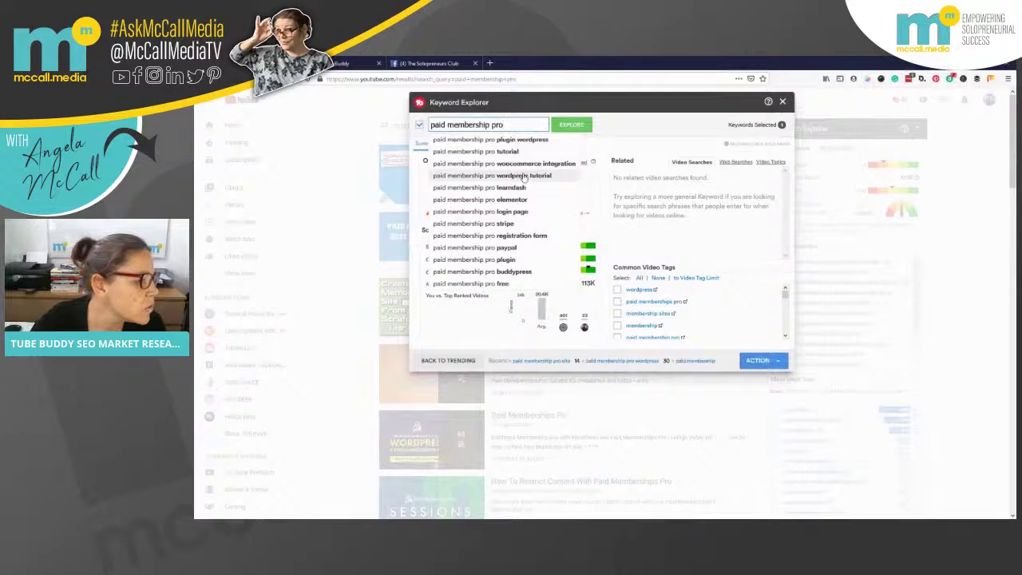
pyautogui.click(520, 212)
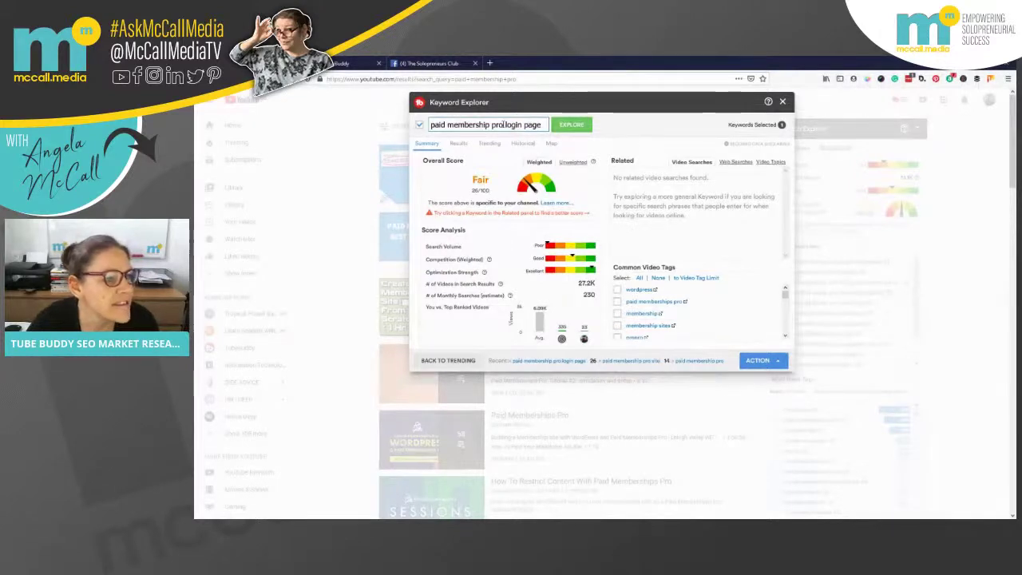
# - Compare the unweighted and weighted overall scores for "paid membership pro login page"
pyautogui.moveTo(506, 124); pyautogui.dragTo(541, 126)
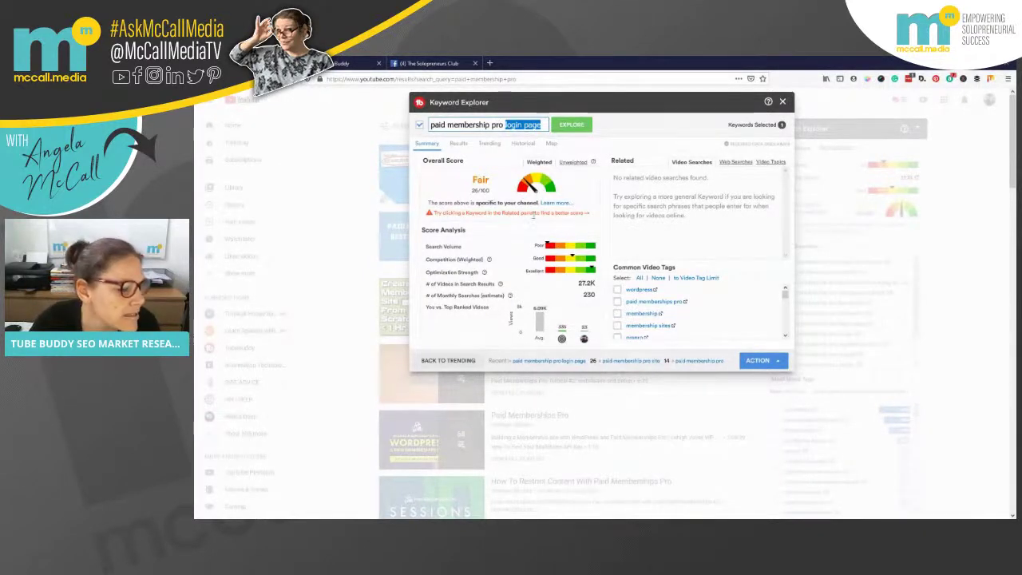
pyautogui.click(572, 162)
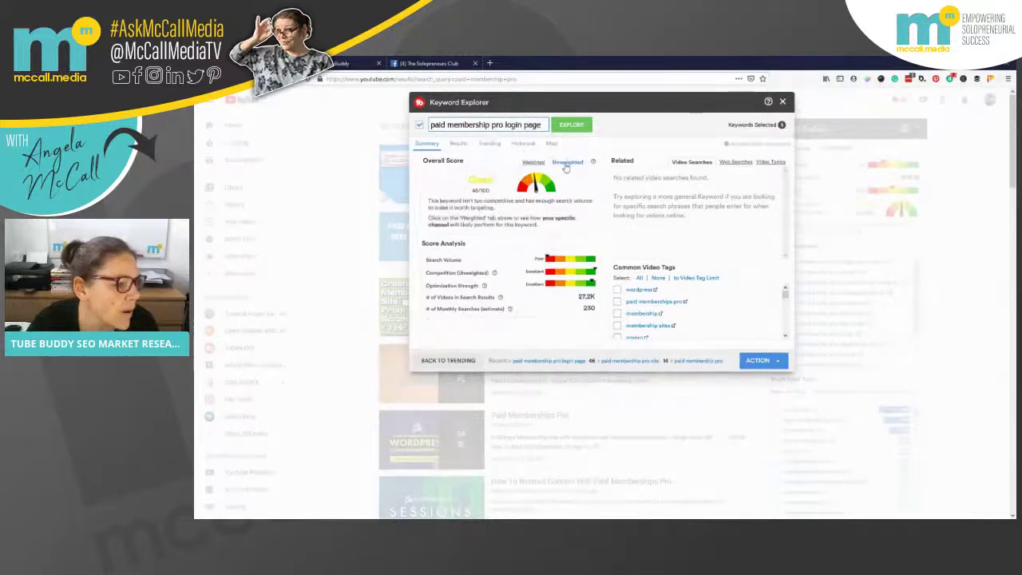
pyautogui.click(531, 162)
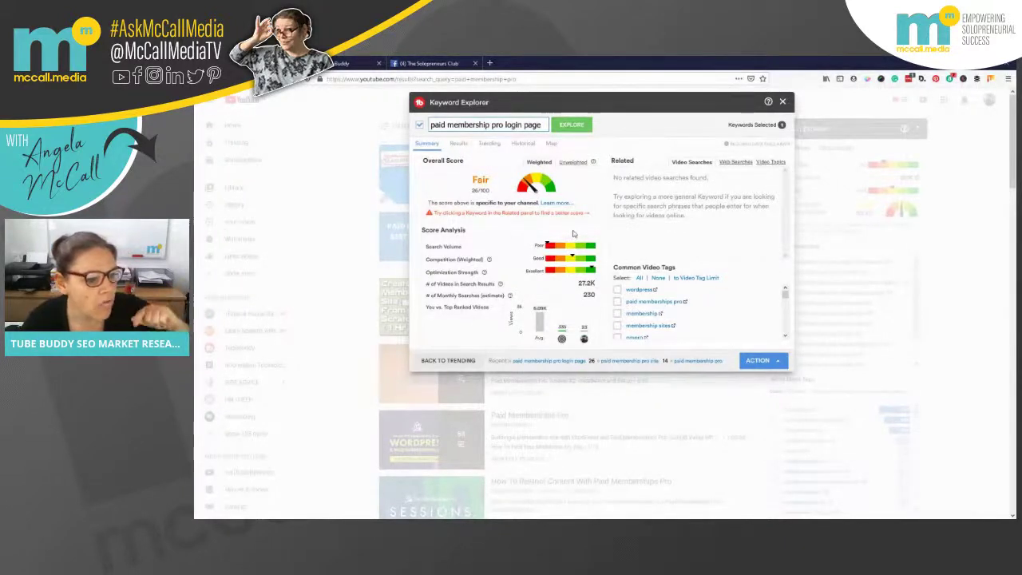
# - Check the historical interest for "paid membership pro login page" and view which channels and videos rank in its search results
pyautogui.click(524, 143)
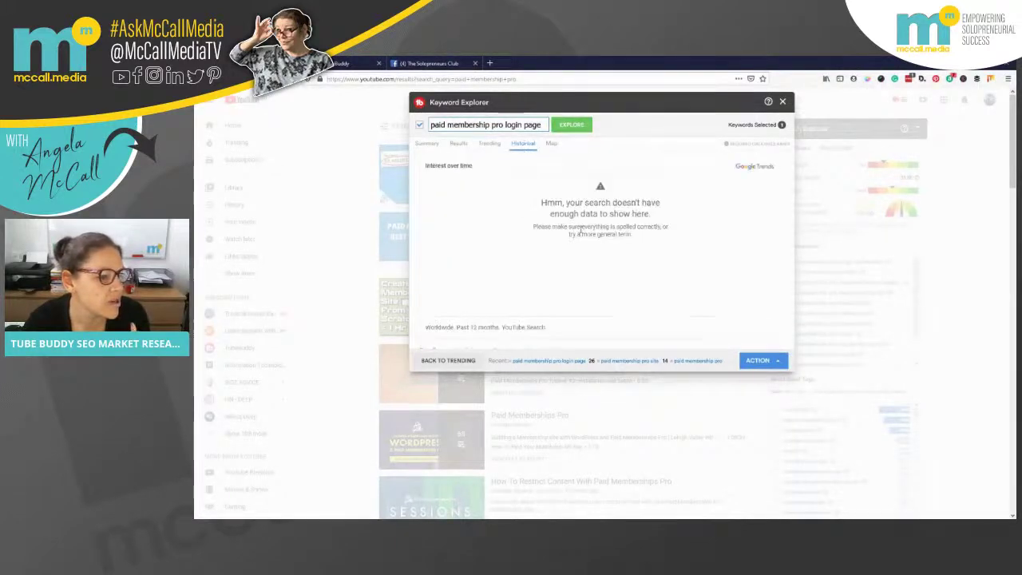
pyautogui.click(427, 144)
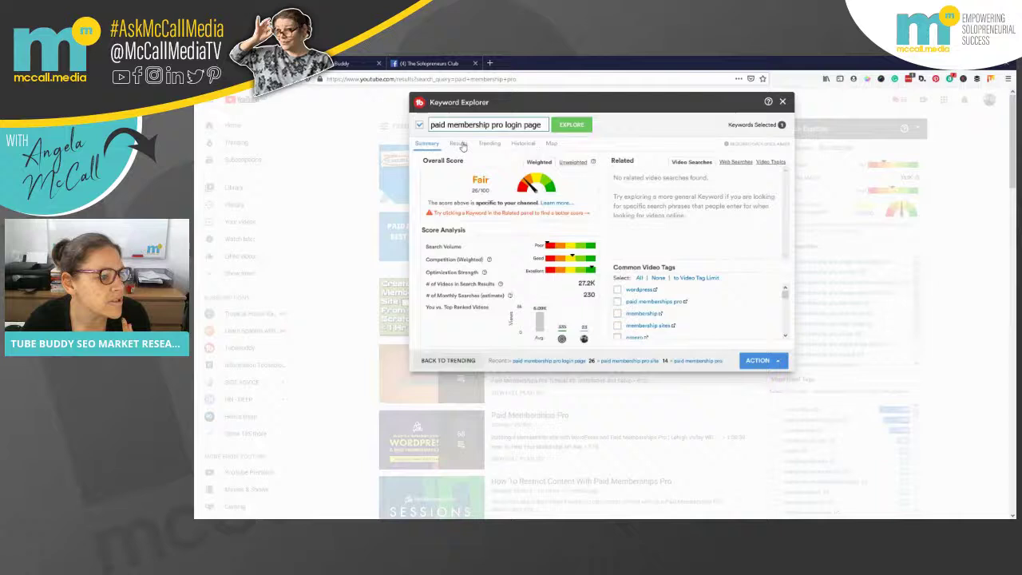
pyautogui.click(459, 145)
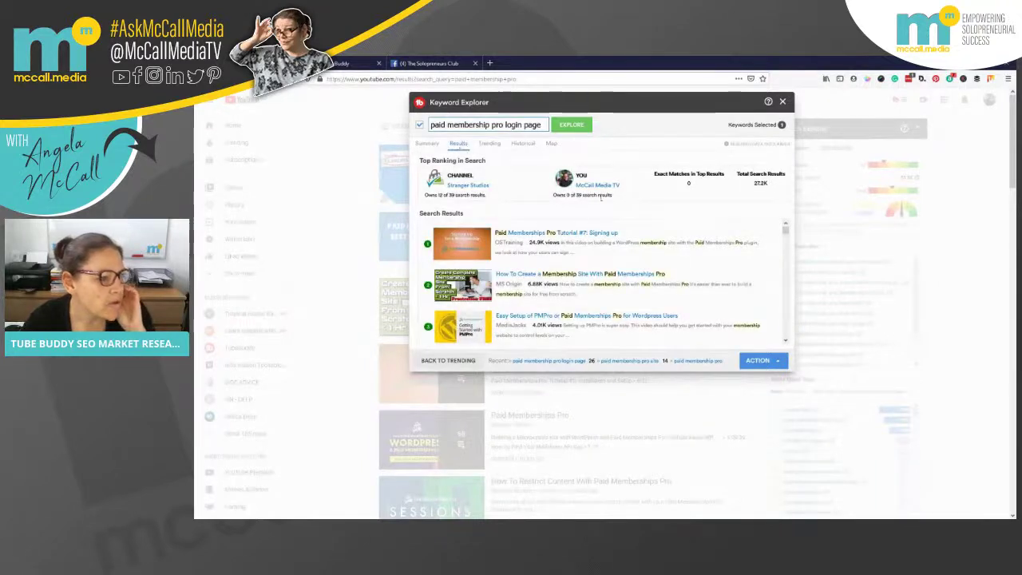